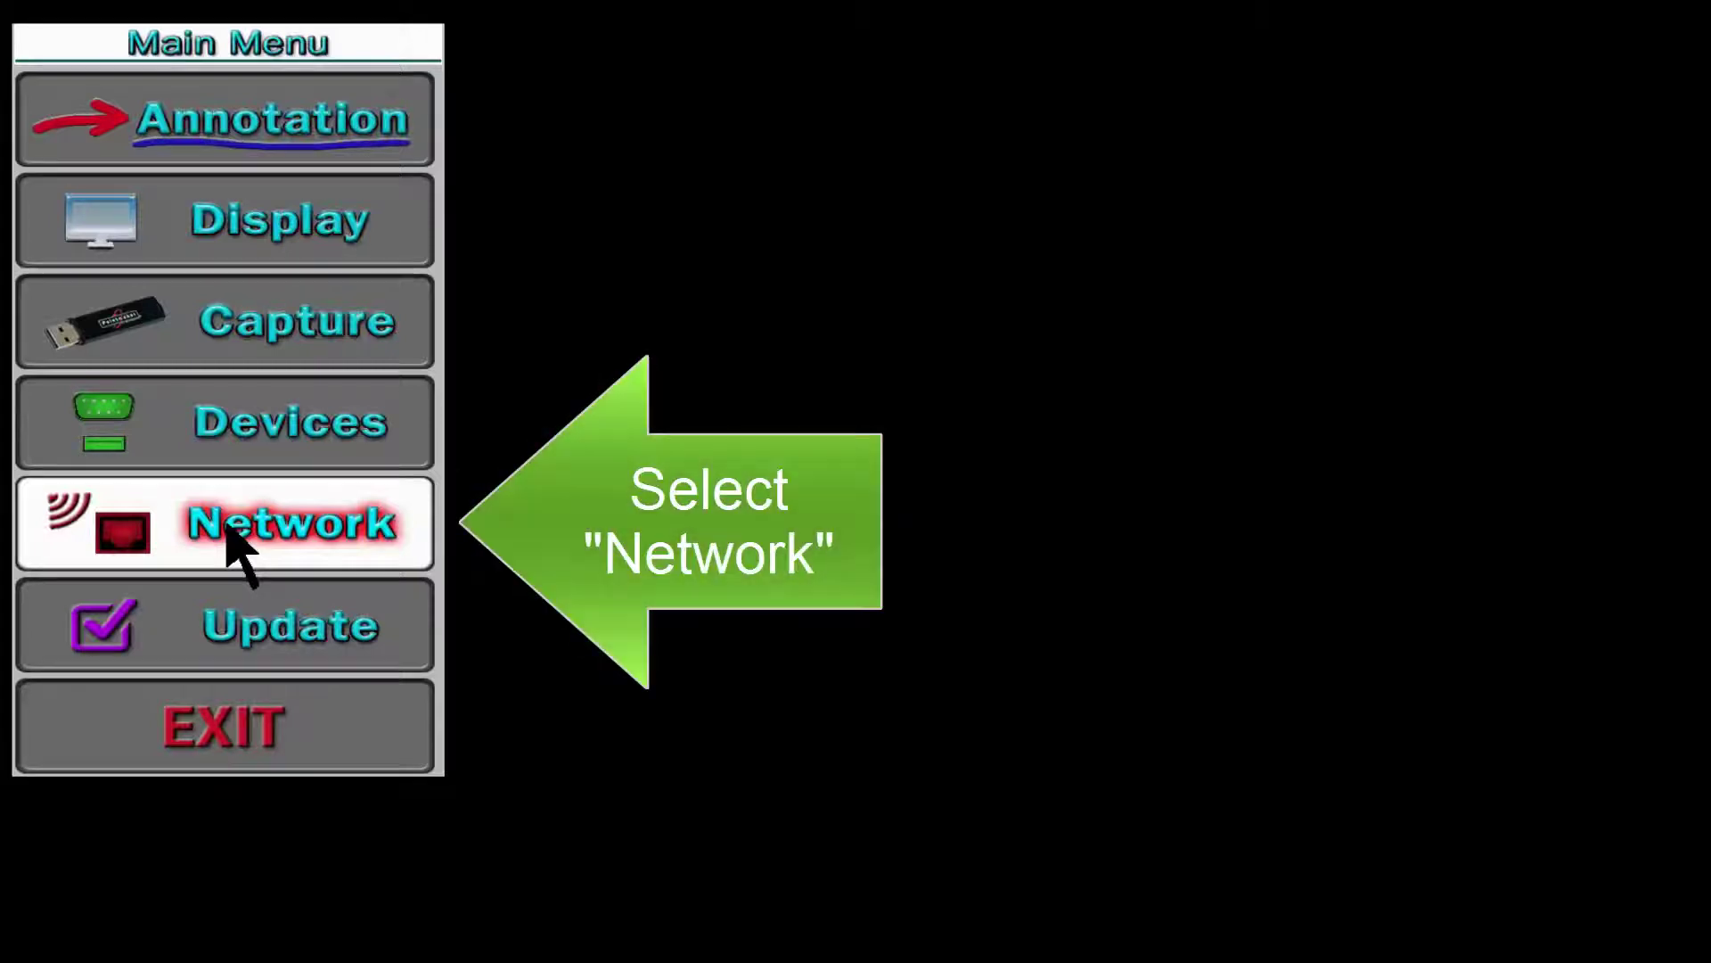
- Open the Main Menu's Network submenu, listing Network 1 Setup, Network 2 Setup, Printer and Windows Share
{"action": "left_click", "coordinate": [229, 532]}
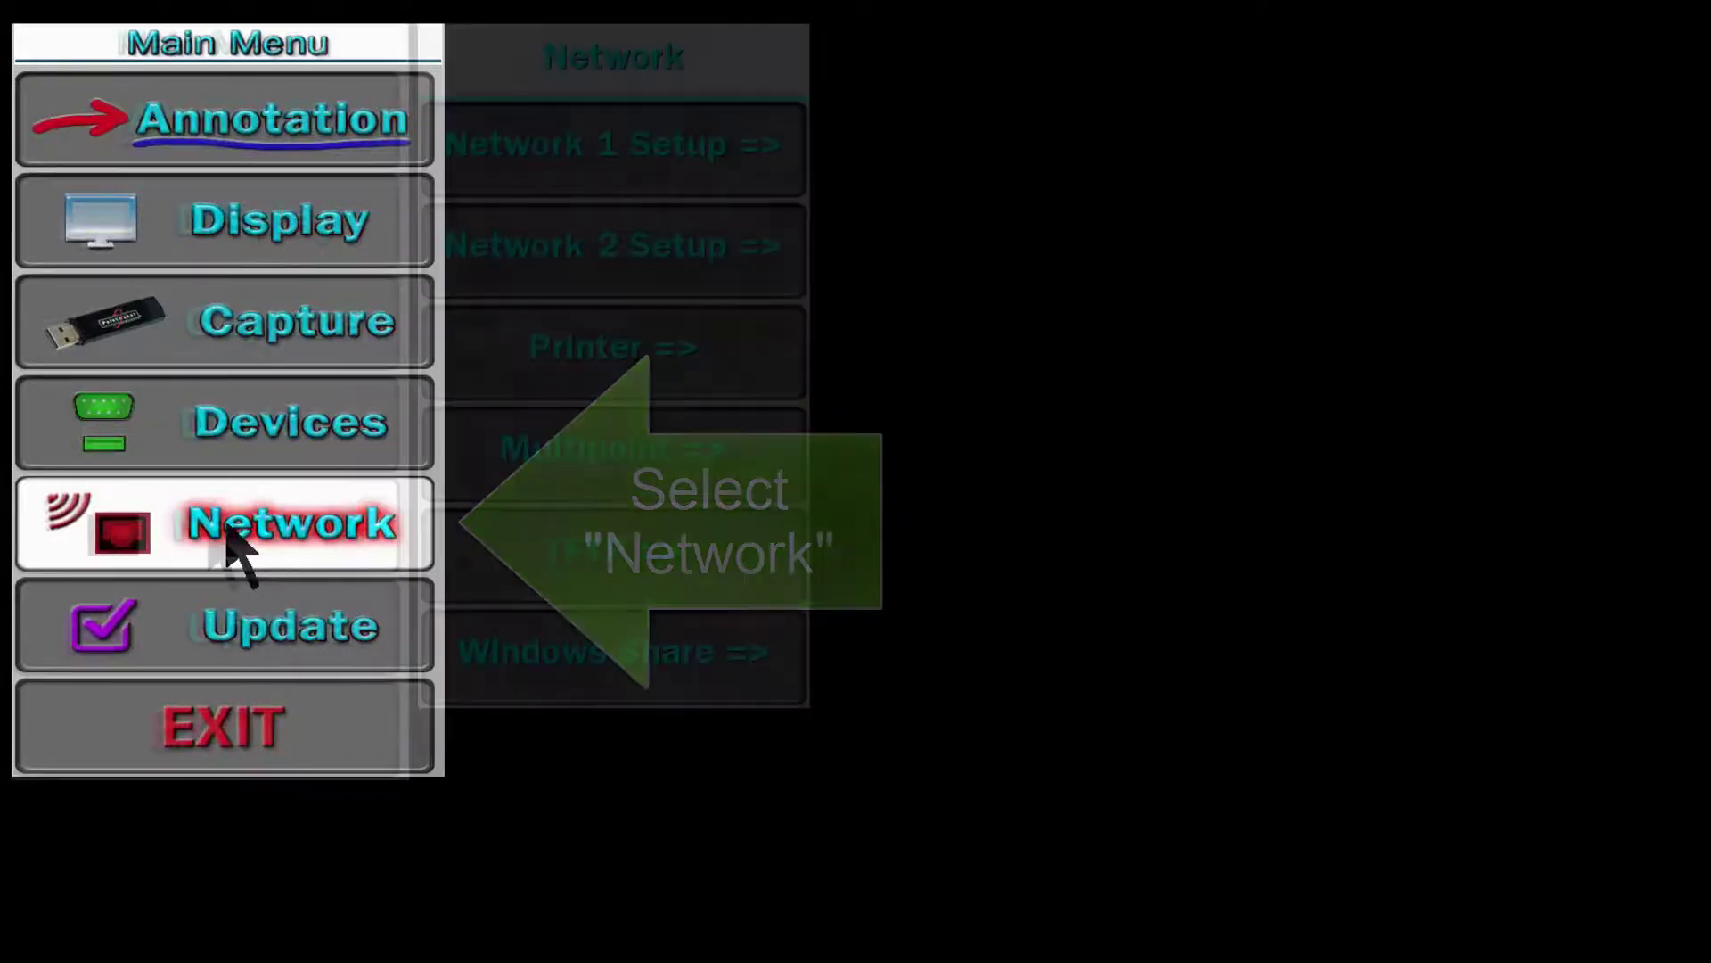